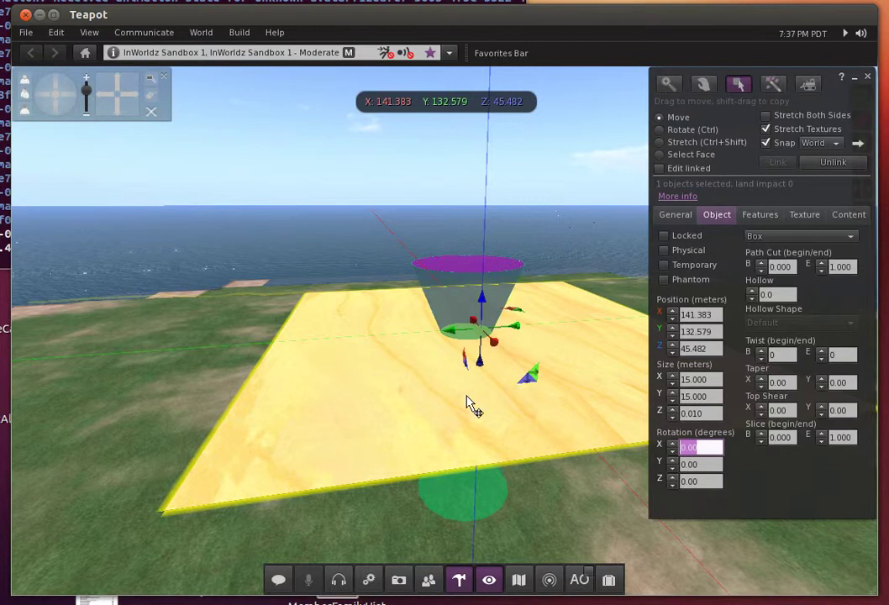
# Lower the wooden plane through the double cone, then raise it back to Z 46.557
pyautogui.moveTo(485, 376); pyautogui.dragTo(476, 466)
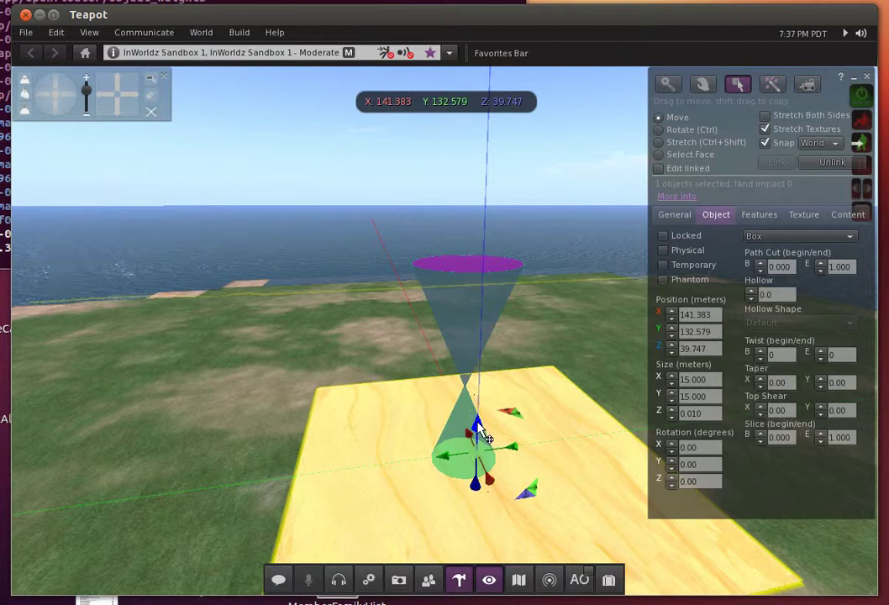
pyautogui.moveTo(485, 434); pyautogui.dragTo(507, 271)
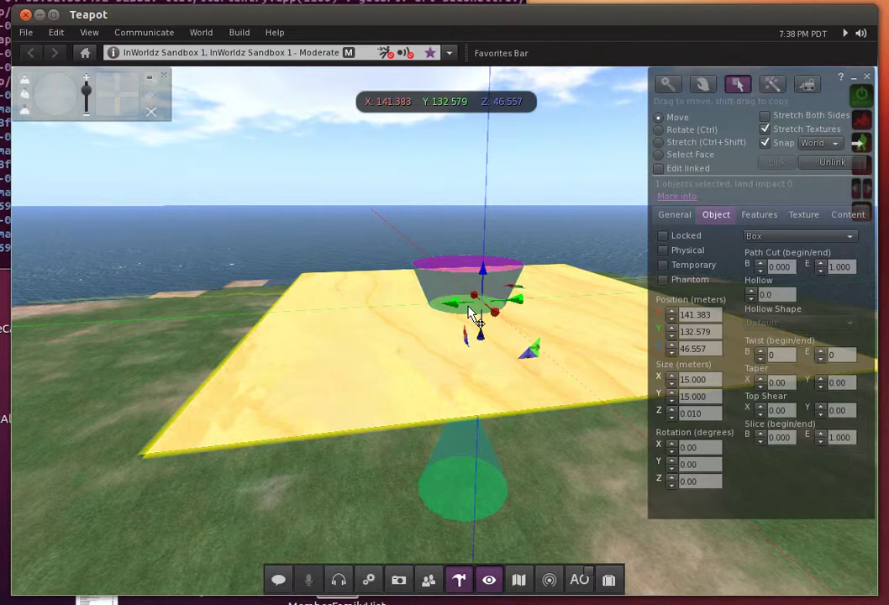
# Tilt the wooden plane 23° about its X axis
pyautogui.press('ctrl')
pyautogui.moveTo(423, 278); pyautogui.dragTo(441, 258)
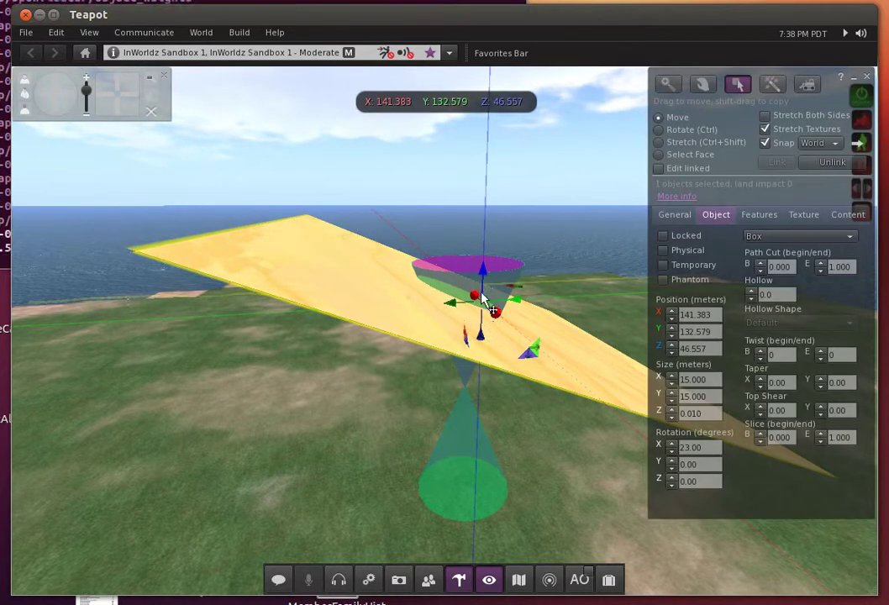
pyautogui.moveTo(49, 104); pyautogui.dragTo(71, 97)
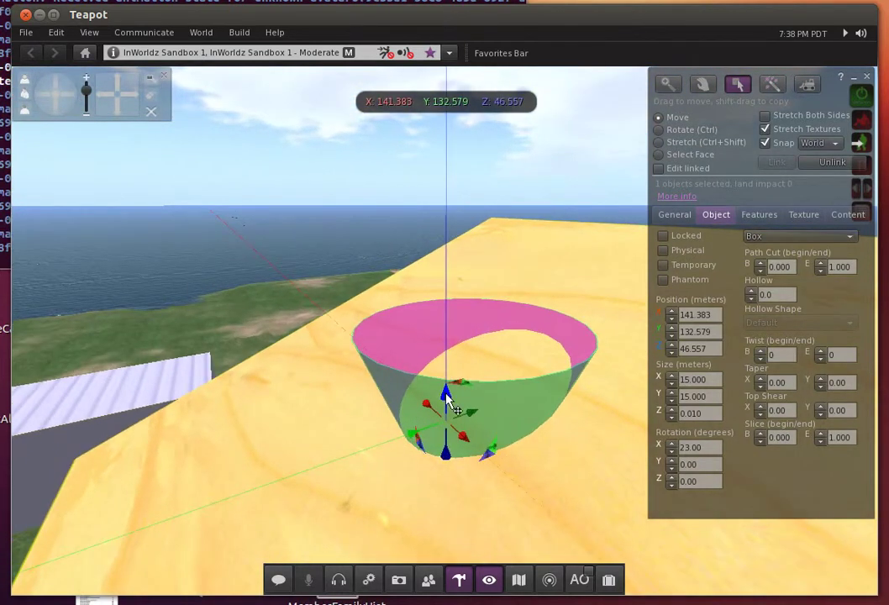
# Lower the tilted plane to Z 45.449 so it cuts an ellipse
pyautogui.moveTo(451, 406); pyautogui.dragTo(409, 539)
pyautogui.scroll(-5, 409, 540)
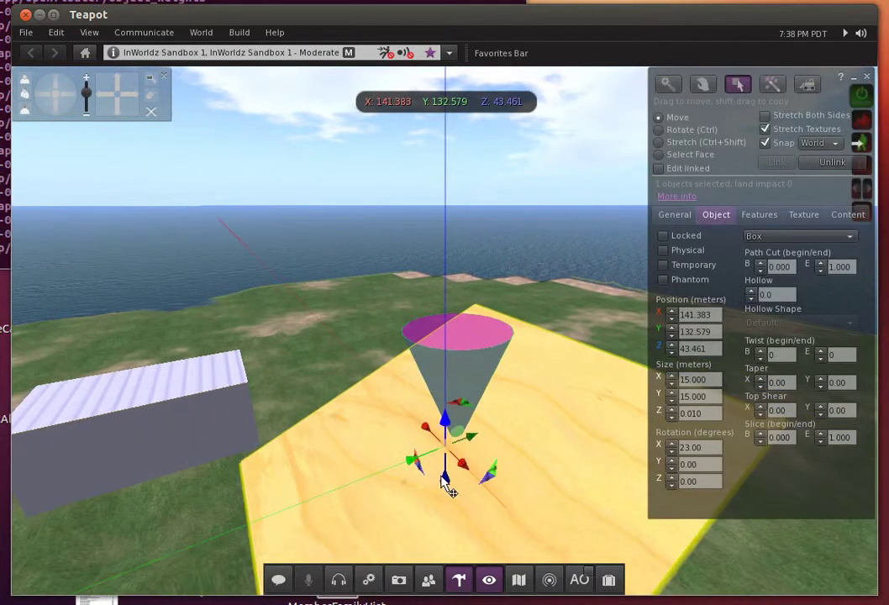
pyautogui.moveTo(450, 485); pyautogui.dragTo(446, 423)
pyautogui.moveTo(44, 93); pyautogui.dragTo(44, 97)
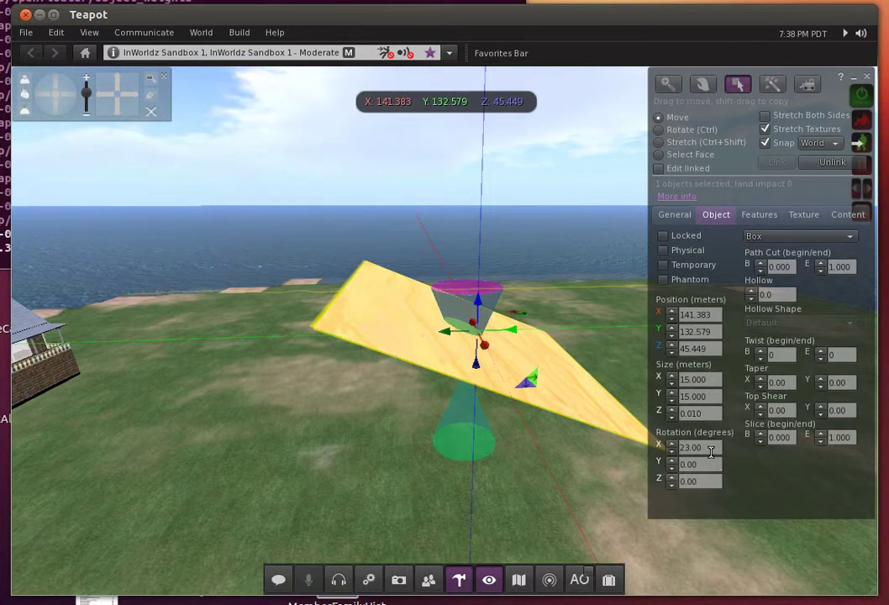
# Set the plane's X rotation to 30°, then steepen the tilt toward 62°
pyautogui.click(710, 449)
pyautogui.press('BackSpace')
pyautogui.press('BackSpace')
pyautogui.press('BackSpace')
pyautogui.press('BackSpace')
pyautogui.press('BackSpace')
pyautogui.write('30')
pyautogui.press('Return')
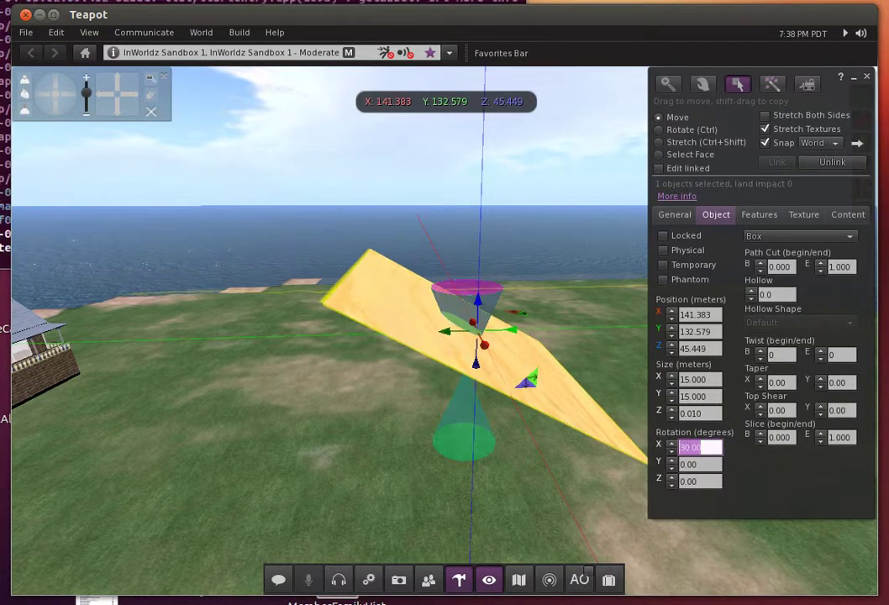
pyautogui.press('ctrl')
pyautogui.moveTo(414, 314); pyautogui.dragTo(445, 288)
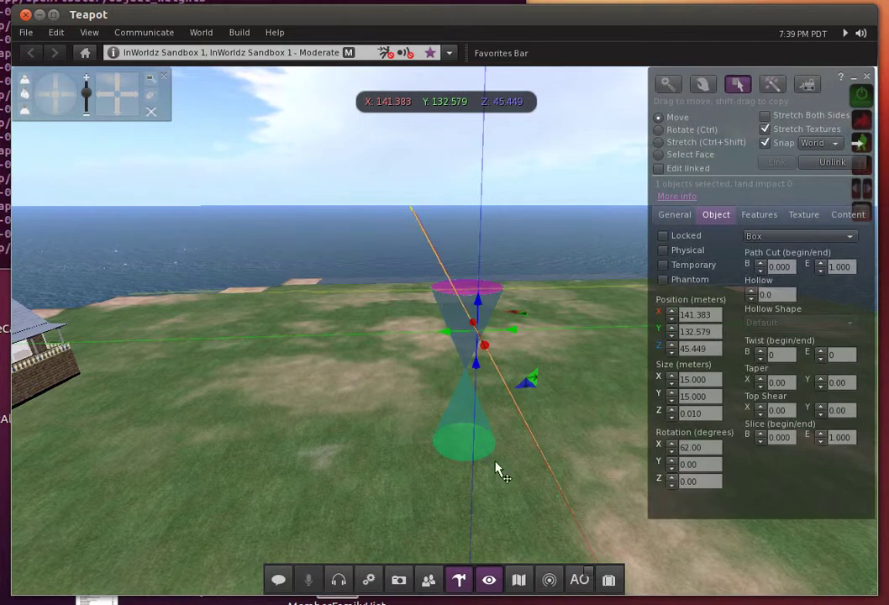
# Lower the steeply tilted plane to Z 43.056 to cut a parabola
pyautogui.moveTo(49, 99); pyautogui.dragTo(49, 98)
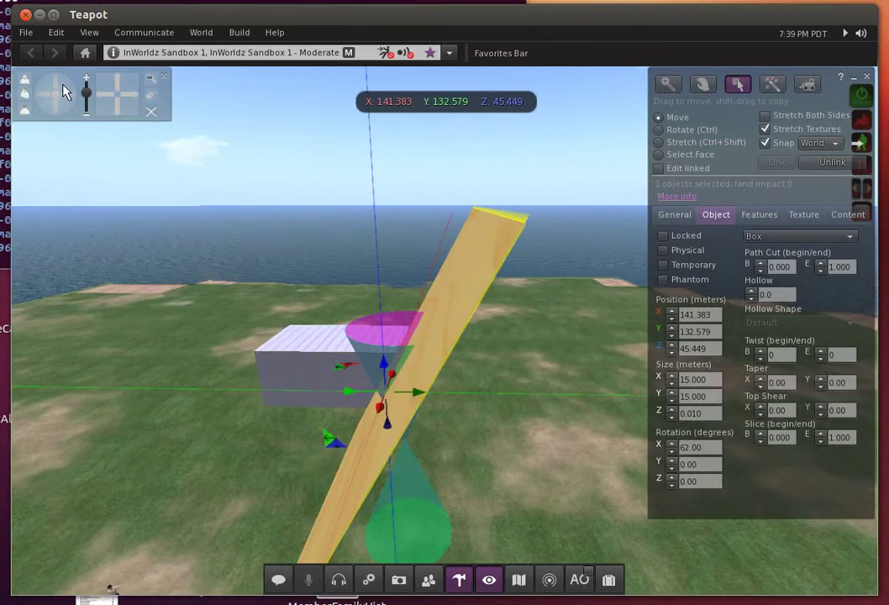
pyautogui.moveTo(66, 100); pyautogui.dragTo(66, 100)
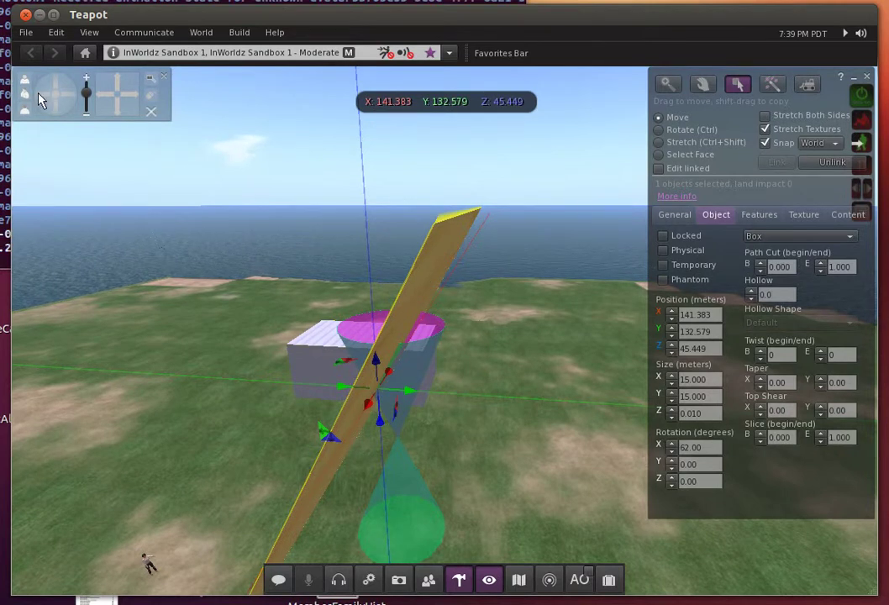
pyautogui.moveTo(37, 98); pyautogui.dragTo(39, 89)
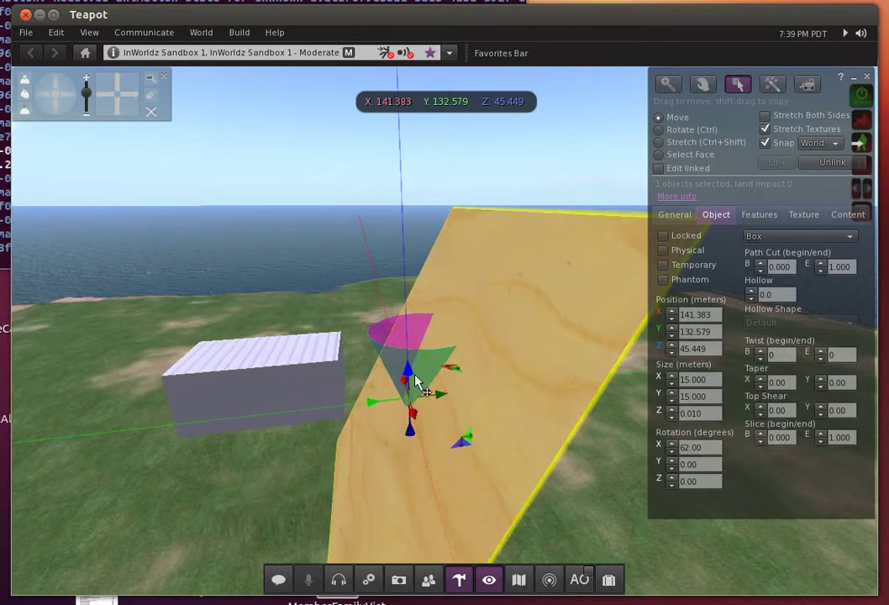
pyautogui.moveTo(38, 98); pyautogui.dragTo(38, 92)
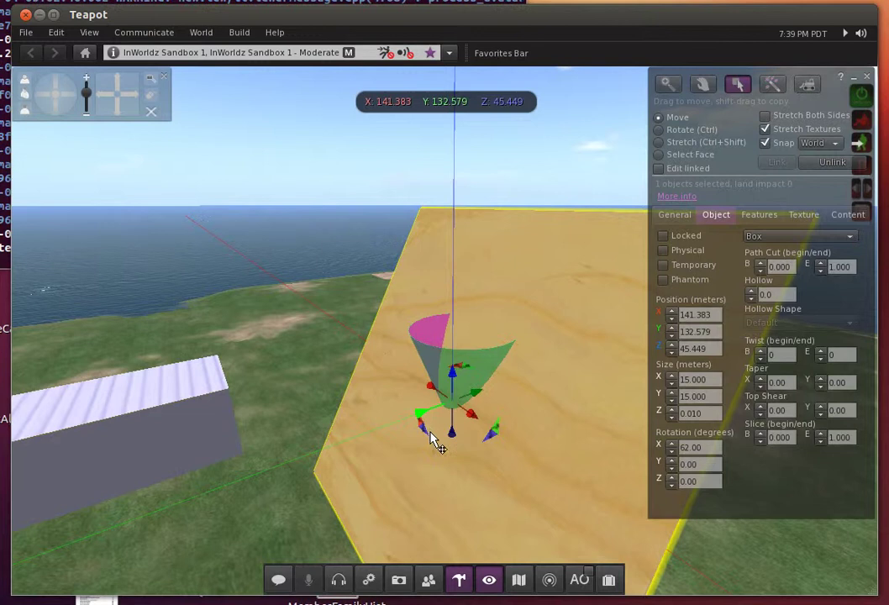
pyautogui.moveTo(454, 373); pyautogui.dragTo(453, 440)
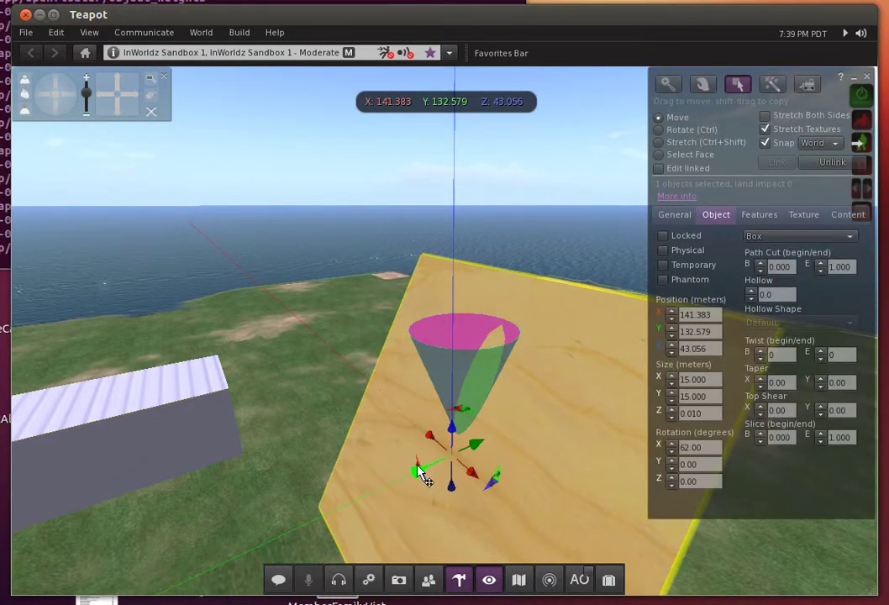
pyautogui.press('ctrl')
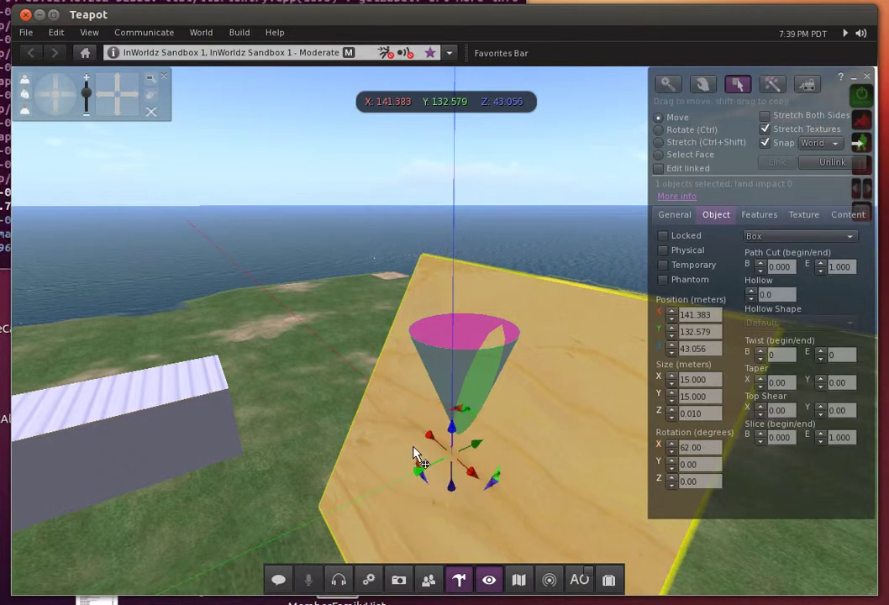
# Adjust the plane's X tilt and lower it to Z 41.672 toward the apex
pyautogui.press('ctrl')
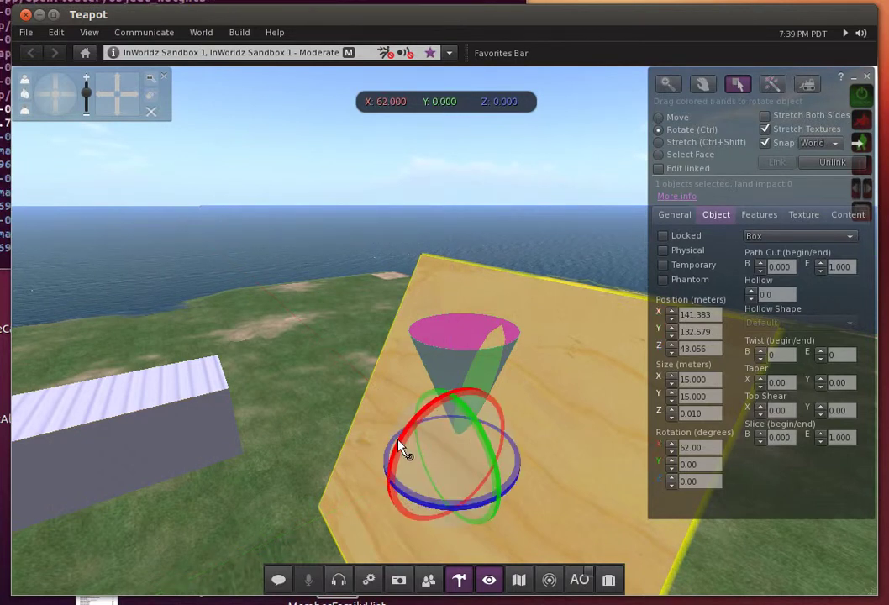
pyautogui.moveTo(406, 451); pyautogui.dragTo(386, 437)
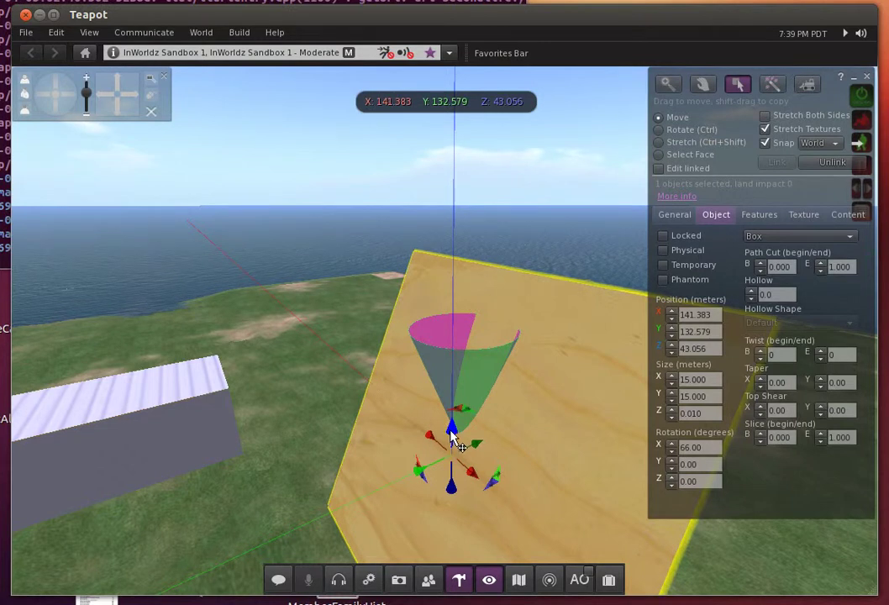
pyautogui.moveTo(451, 430); pyautogui.dragTo(445, 460)
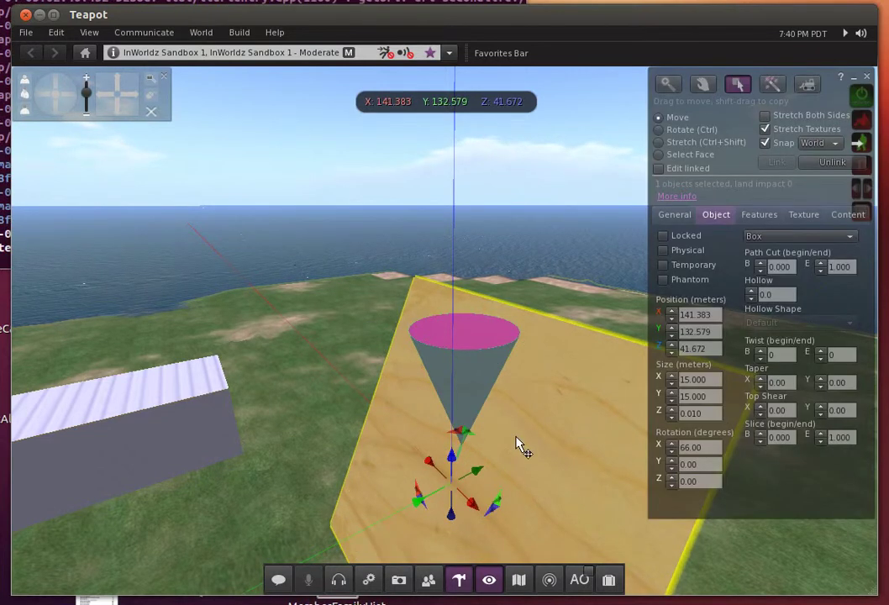
pyautogui.moveTo(515, 443); pyautogui.dragTo(445, 336)
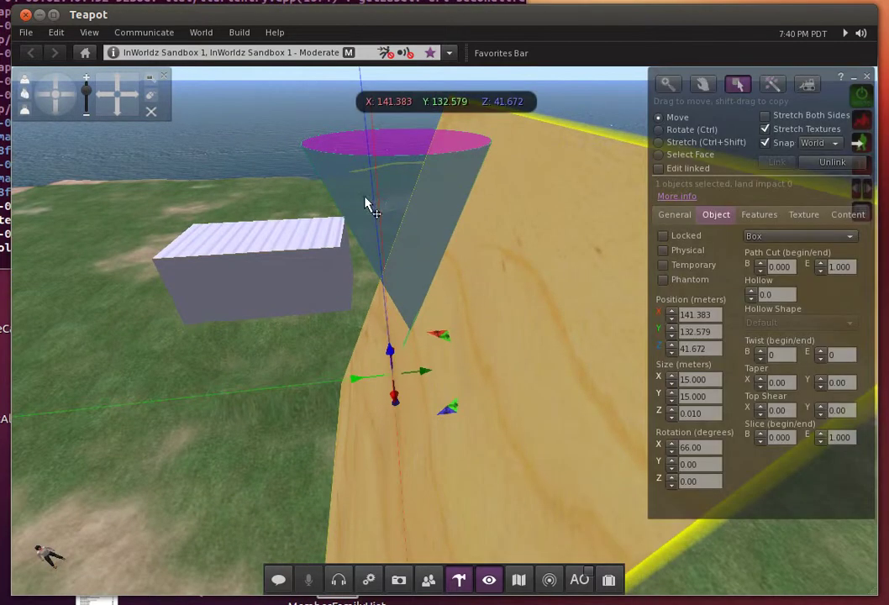
# Fine-tune the plane's tilt to 66° about X
pyautogui.press('ctrl')
pyautogui.moveTo(349, 343); pyautogui.dragTo(350, 339)
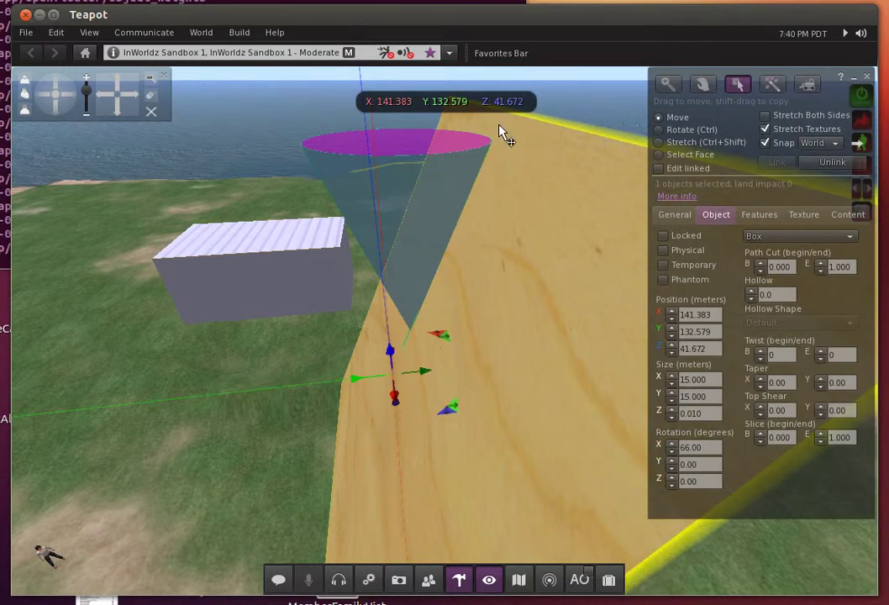
pyautogui.moveTo(53, 104); pyautogui.dragTo(47, 101)
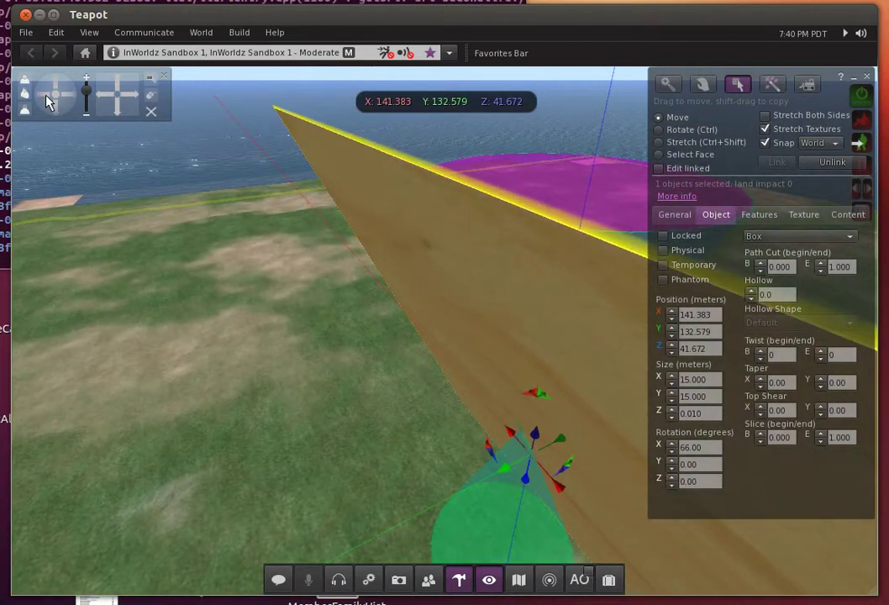
# Slide the tilted plane along Y to 132.500 so it runs through the apex
pyautogui.moveTo(46, 101); pyautogui.dragTo(47, 100)
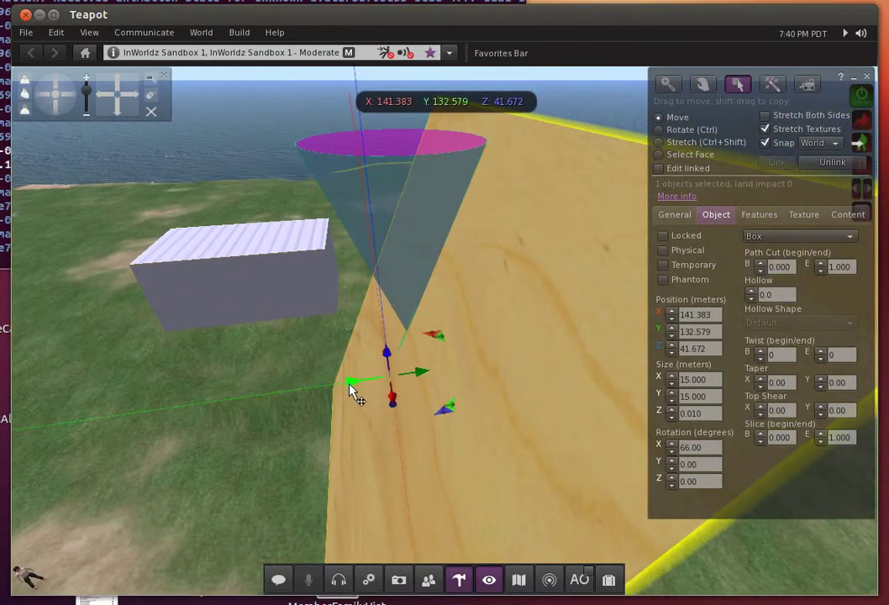
pyautogui.moveTo(356, 390); pyautogui.dragTo(337, 389)
pyautogui.moveTo(38, 101); pyautogui.dragTo(38, 101)
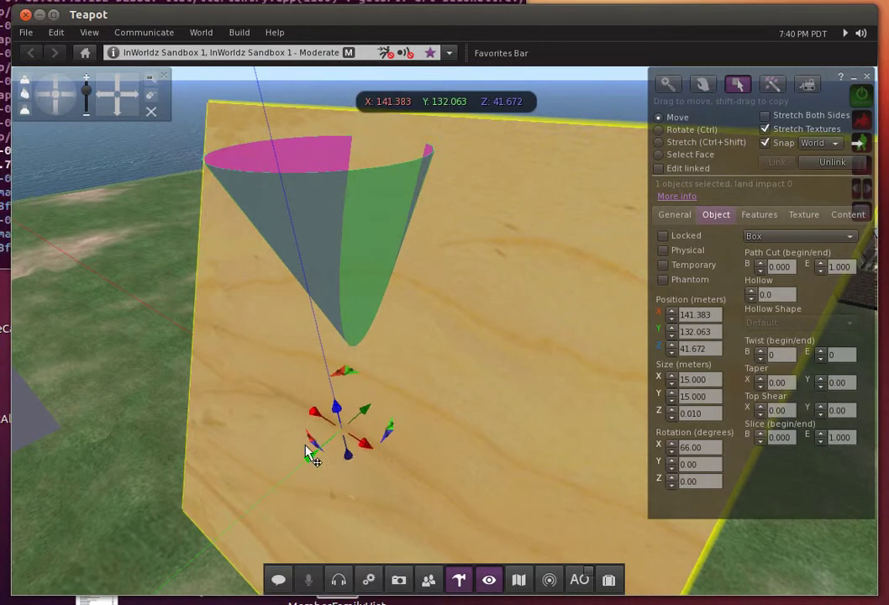
pyautogui.moveTo(318, 460); pyautogui.dragTo(284, 418)
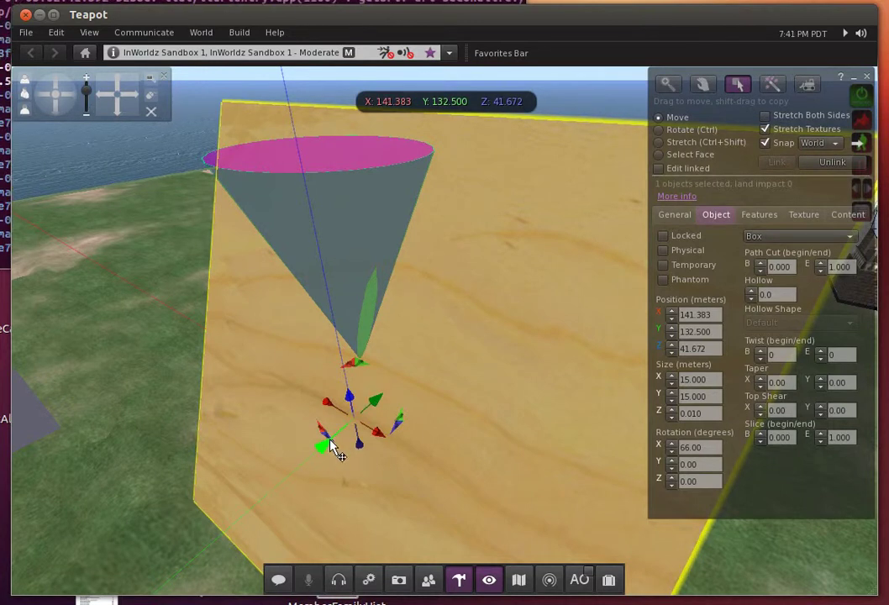
# Tilt the plane to 84° about X and shift it to X 141.138
pyautogui.press('ctrl')
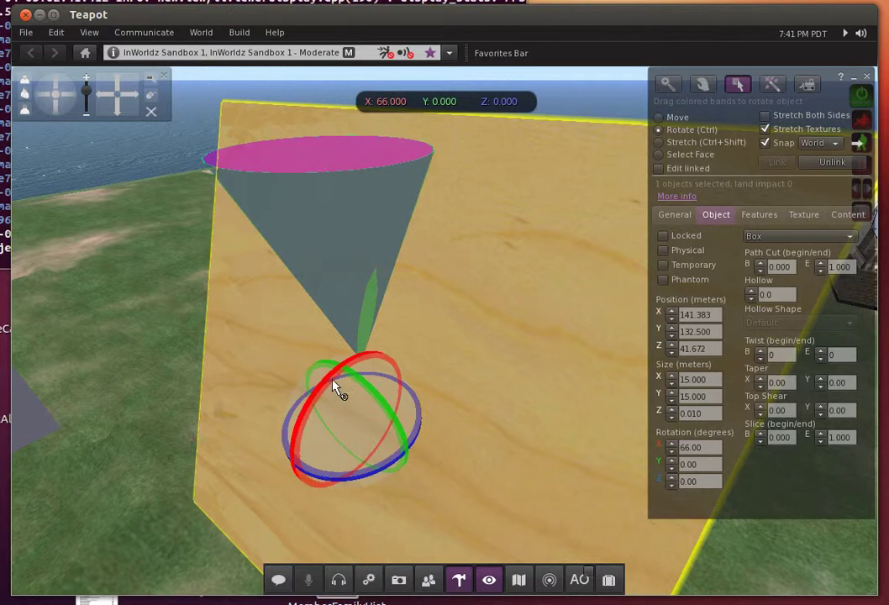
pyautogui.moveTo(340, 389); pyautogui.dragTo(301, 395)
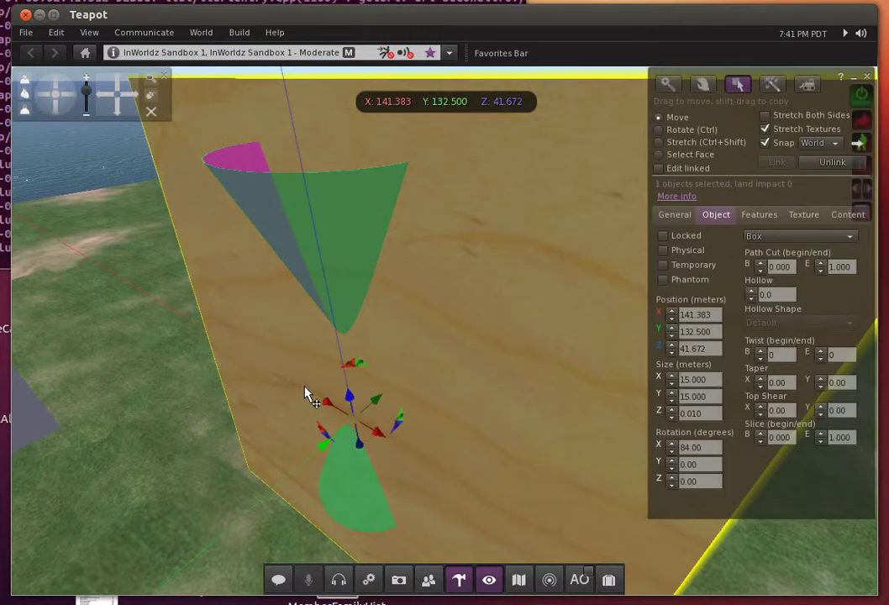
pyautogui.keyDown('alt'); pyautogui.click(334, 419); pyautogui.keyUp('alt')
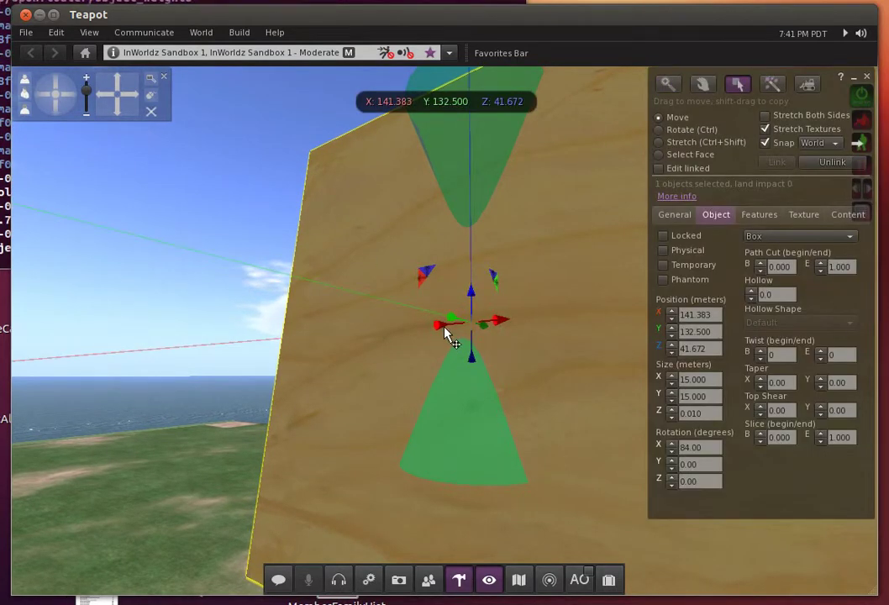
pyautogui.moveTo(447, 334); pyautogui.dragTo(461, 319)
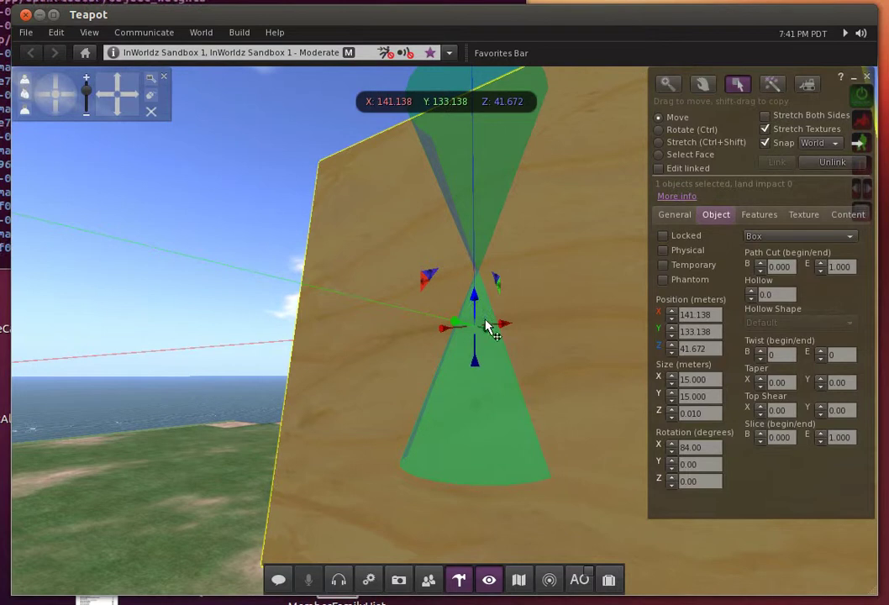